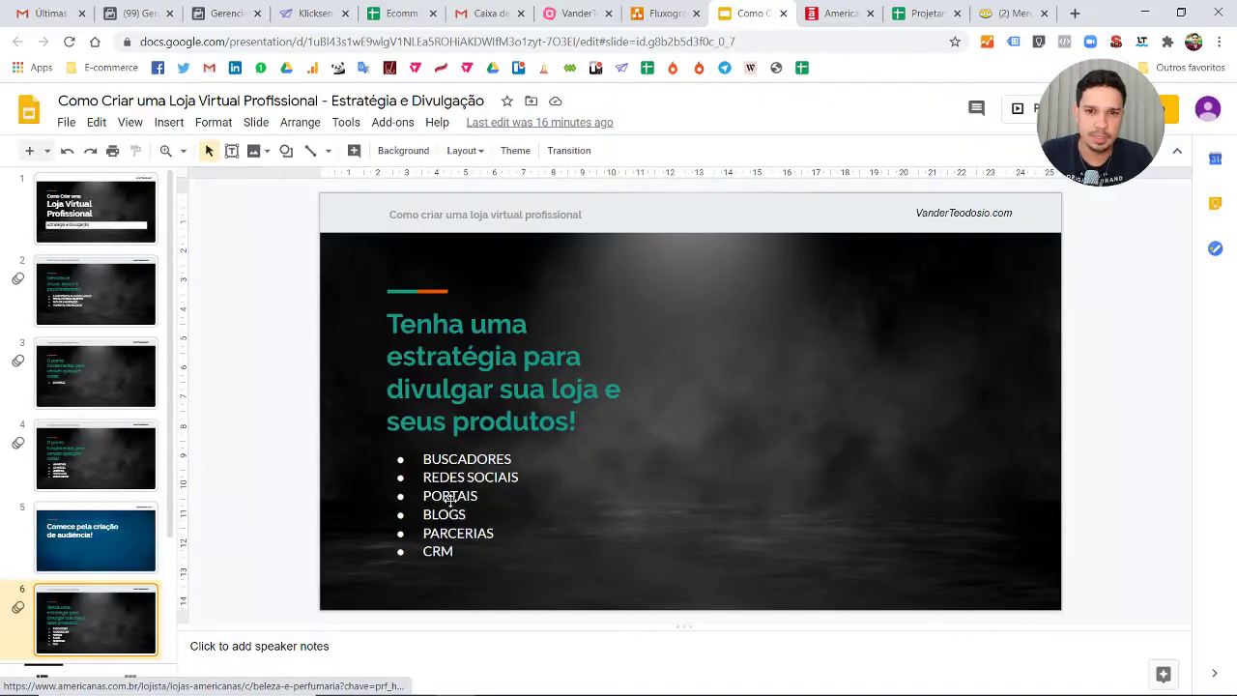
# Switch to the Projetando Vendas - Loja Virtual spreadsheet and show it full screen.
pyautogui.hotkey('ctrl', 'Tab')
pyautogui.hotkey('ctrl', 'Tab')
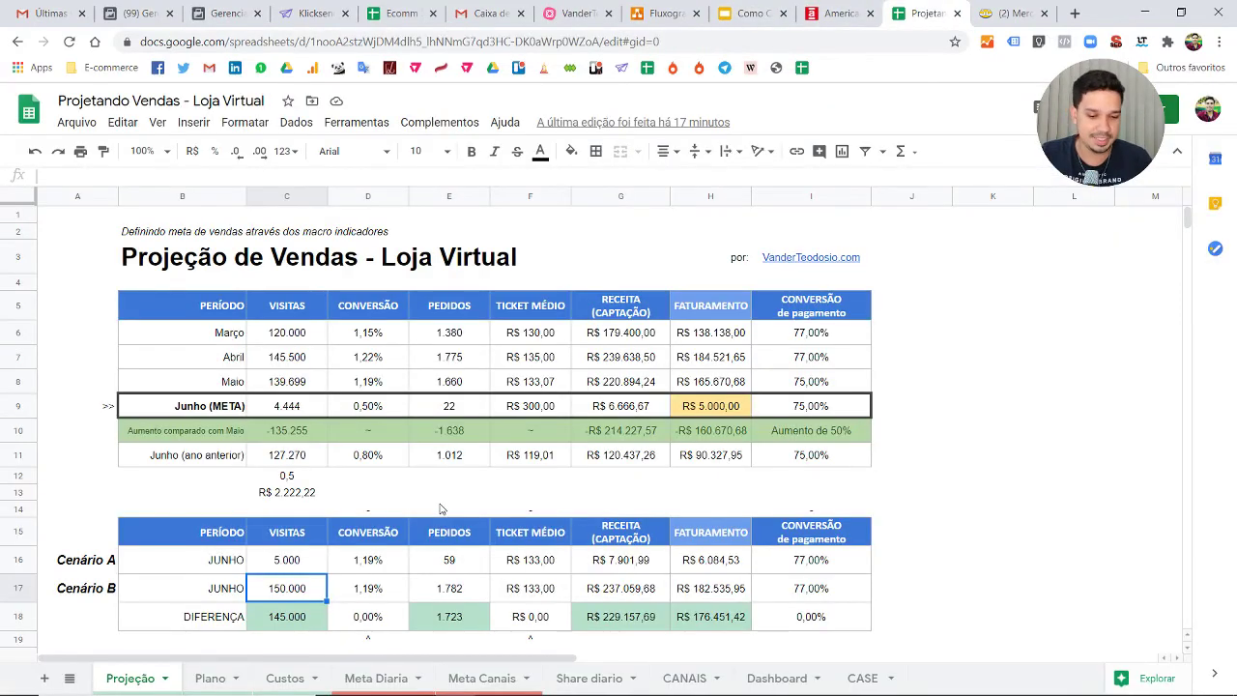
pyautogui.press('F11')
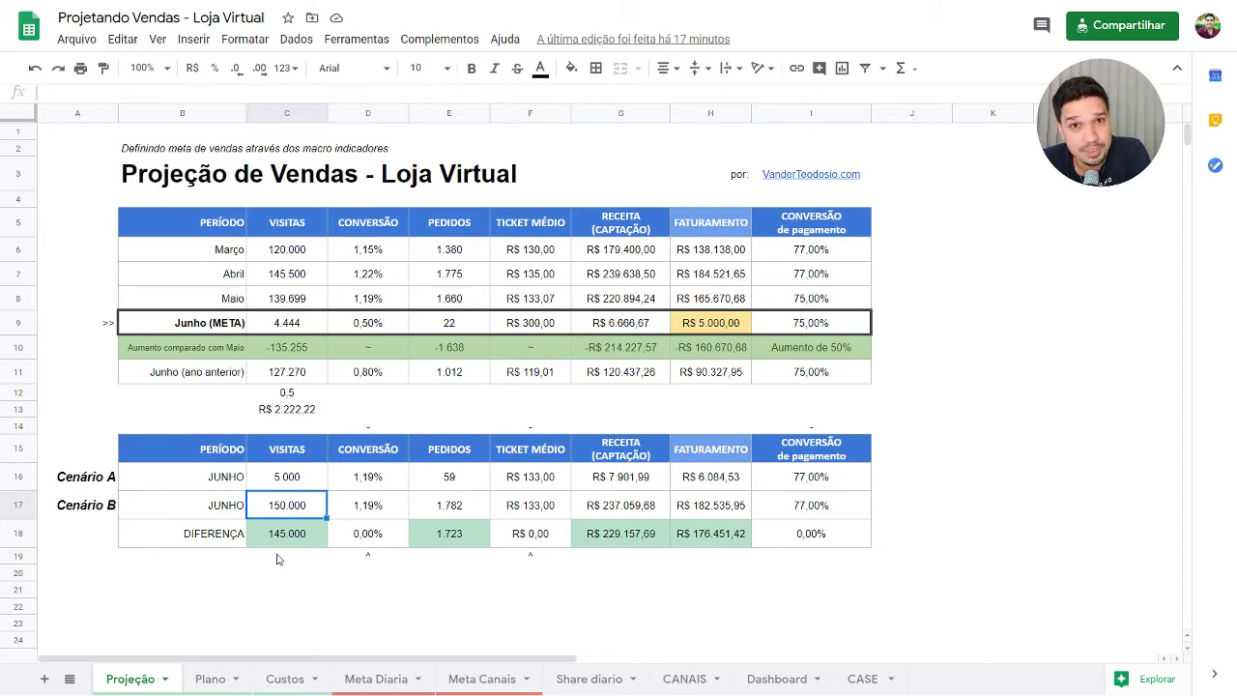
# Compare the visits, conversion, average ticket and payment conversion of Cenário A and Cenário B.
pyautogui.click(290, 510)
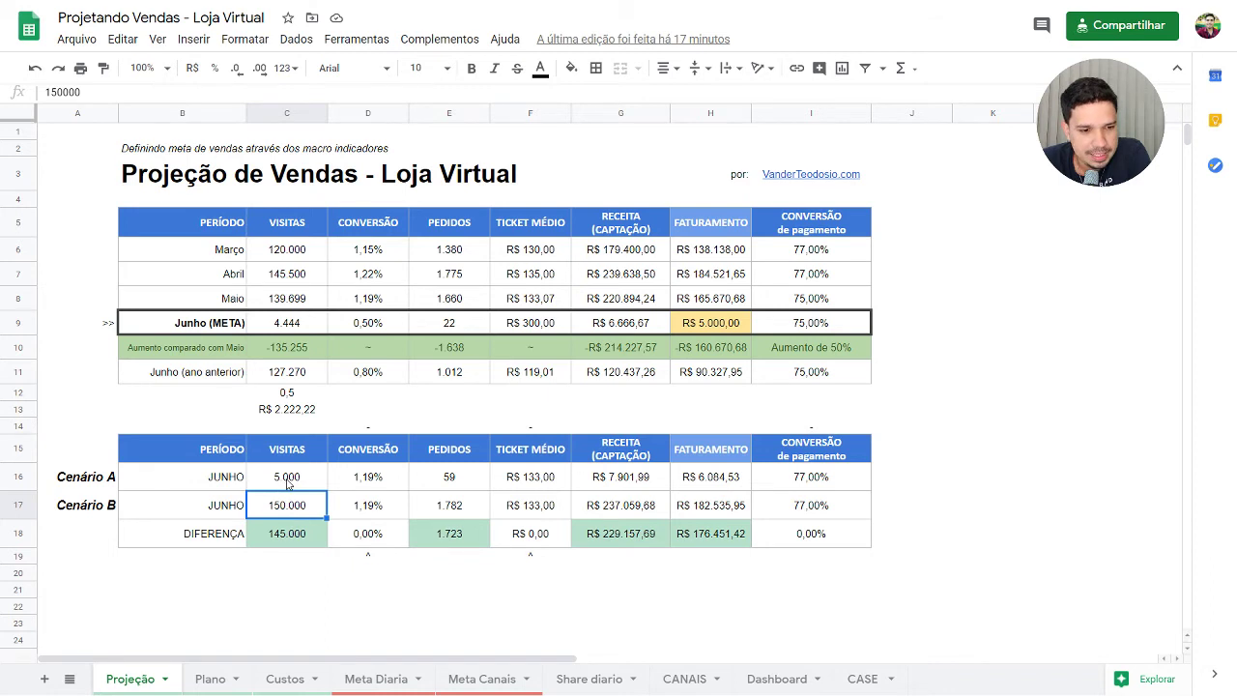
pyautogui.click(286, 483)
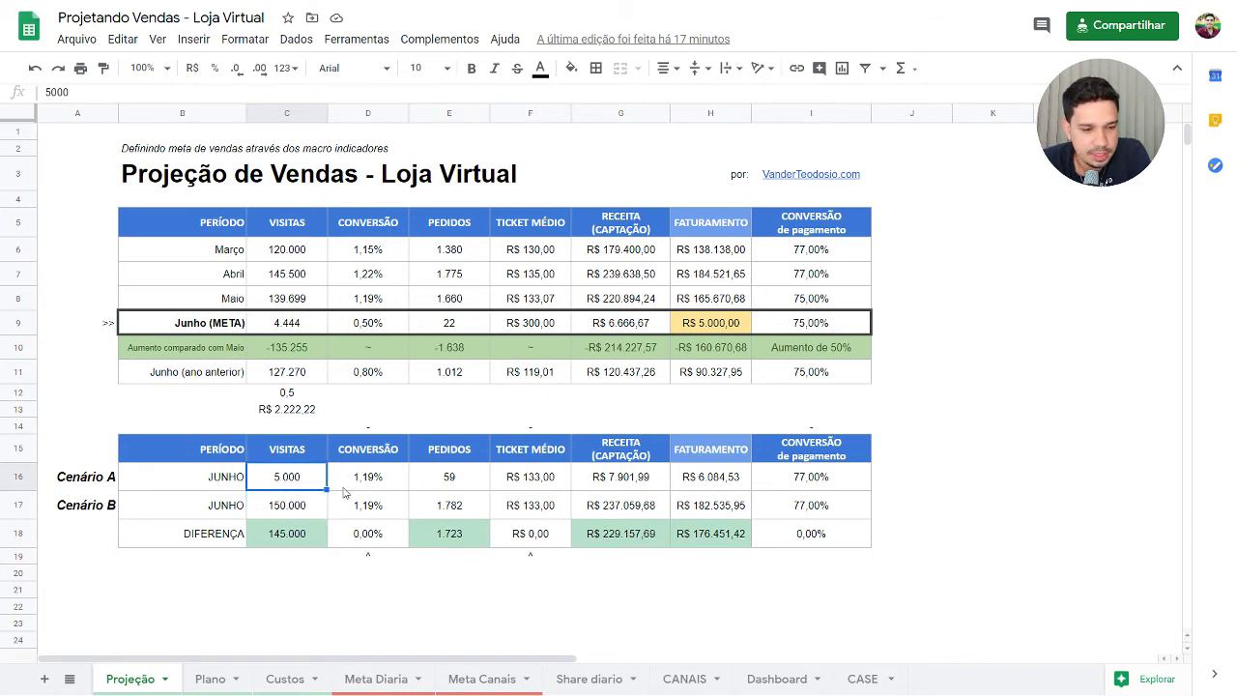
pyautogui.click(375, 483)
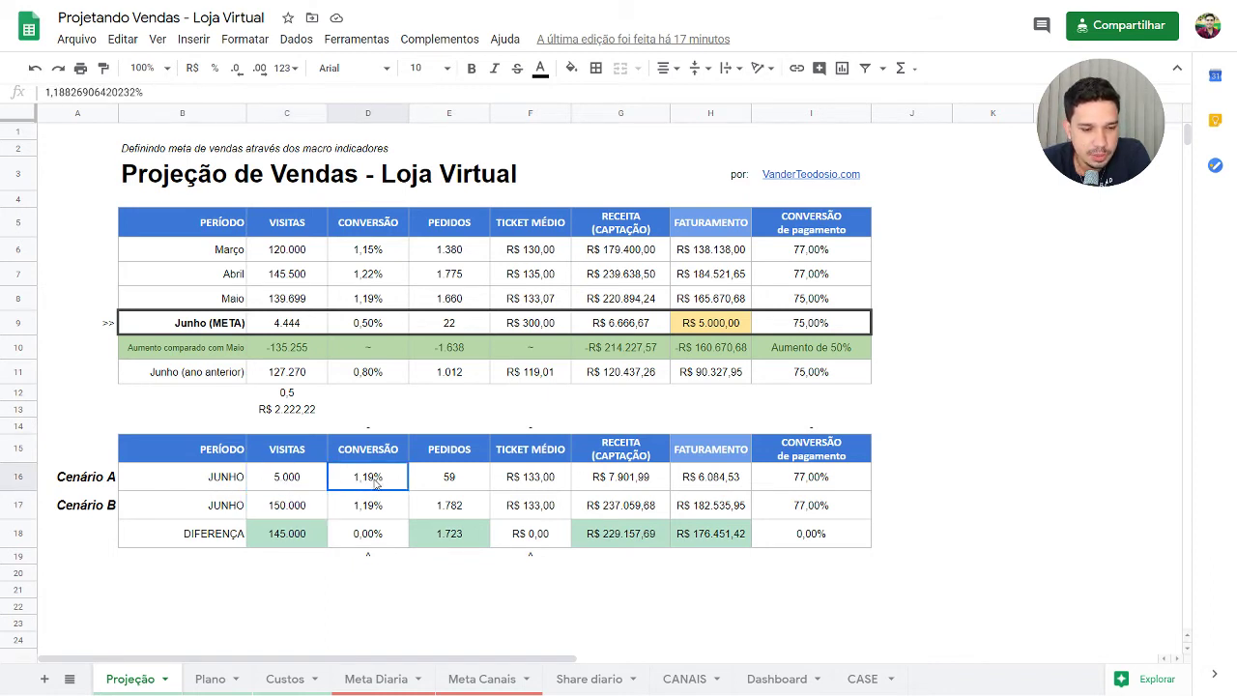
pyautogui.click(380, 505)
pyautogui.moveTo(529, 481); pyautogui.dragTo(535, 515)
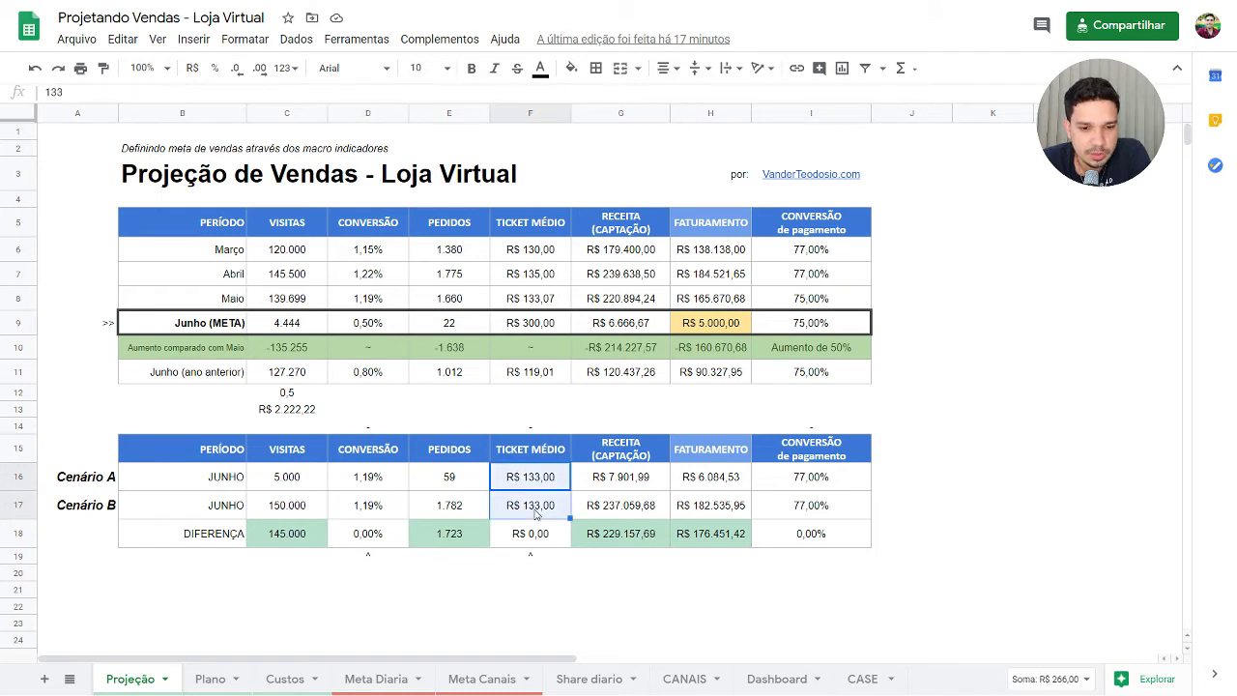
pyautogui.moveTo(795, 478); pyautogui.dragTo(800, 513)
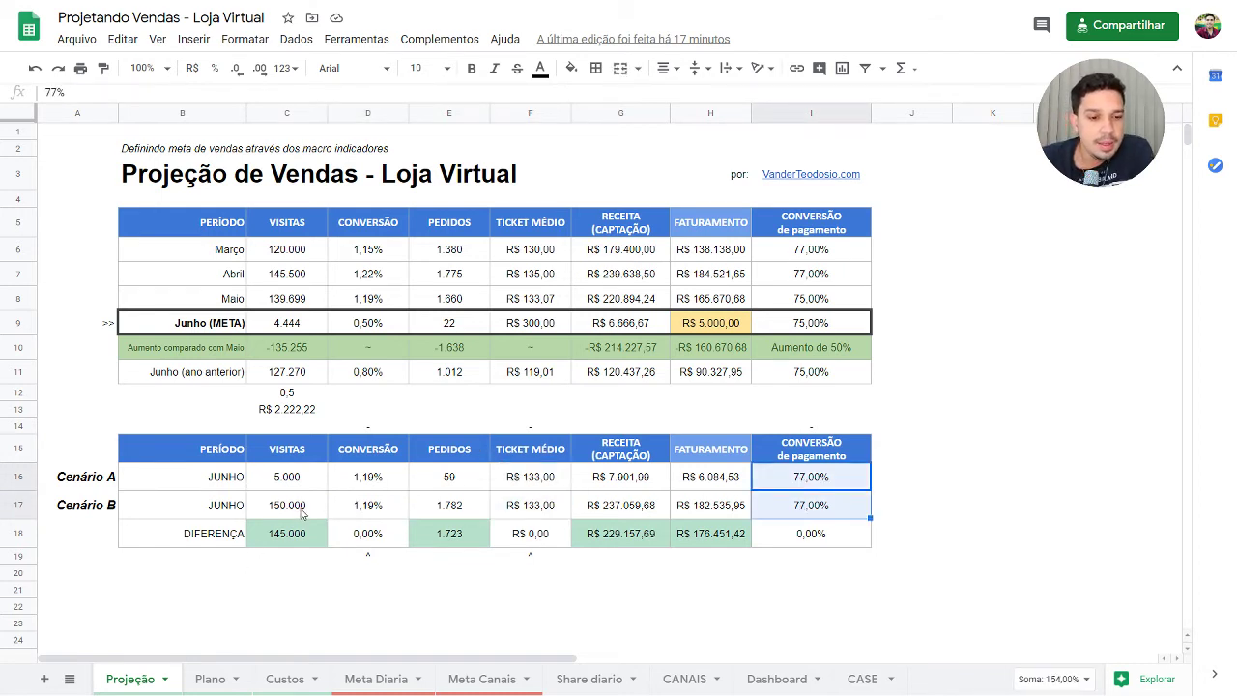
# Set Cenário B's June visits to 10.
pyautogui.click(302, 514)
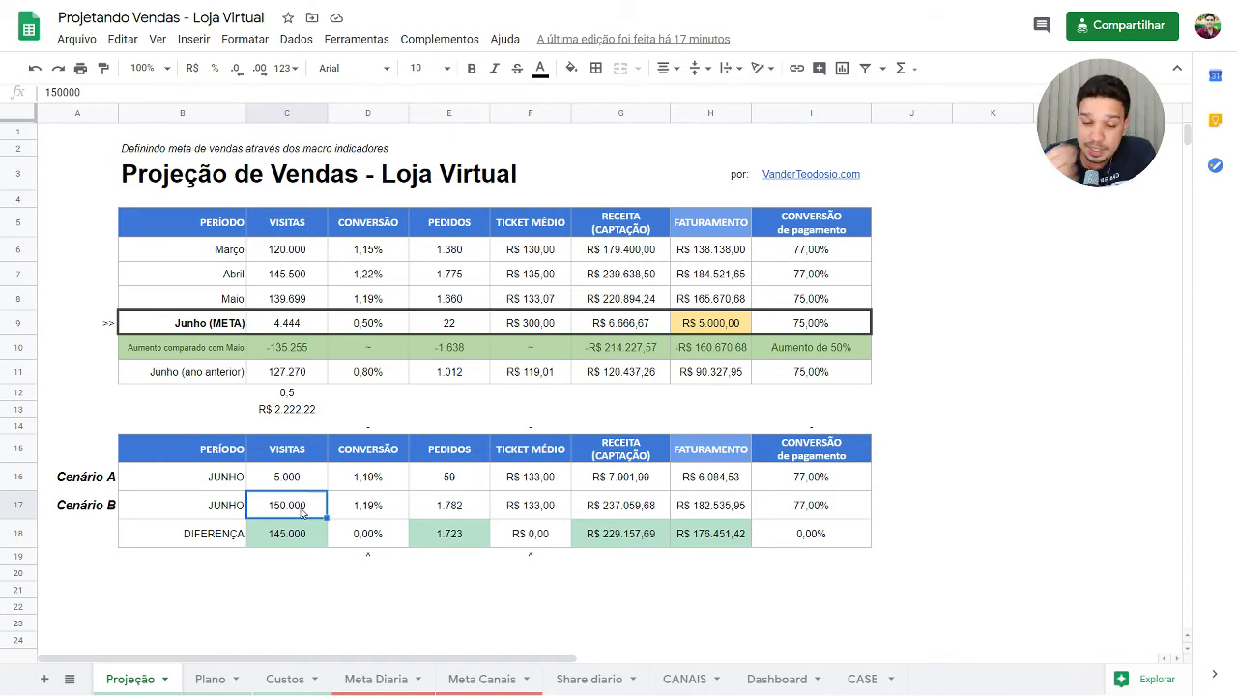
pyautogui.write('10')
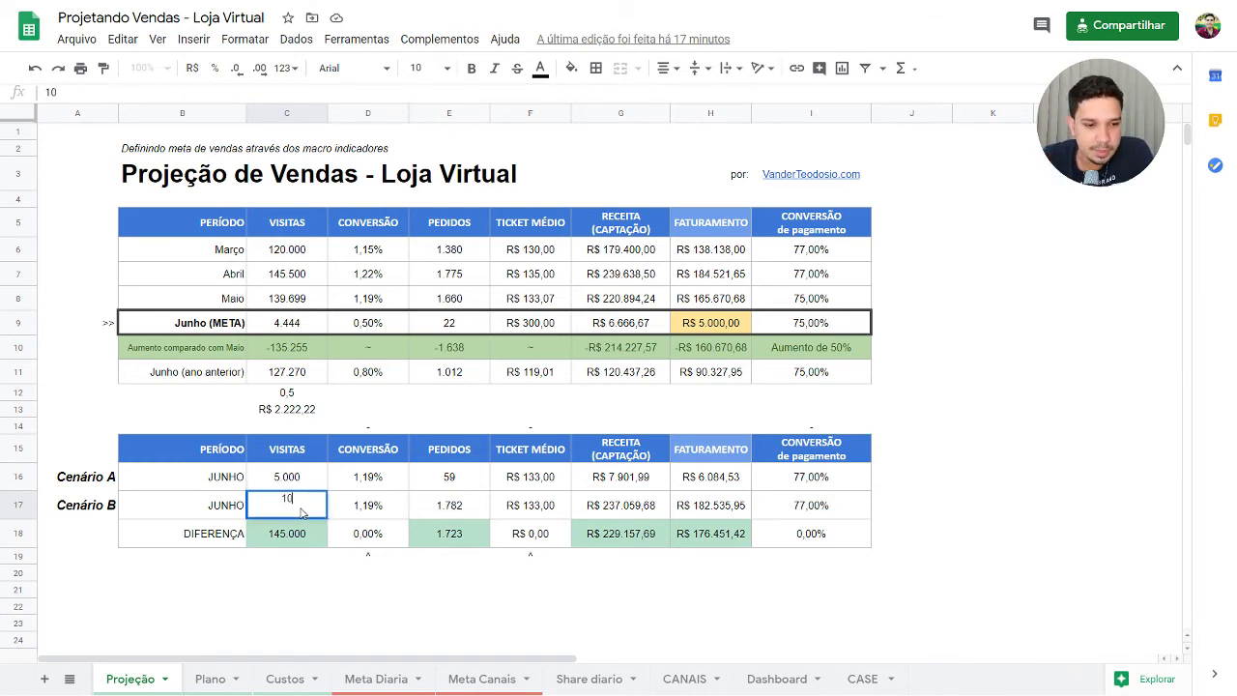
pyautogui.press('Return')
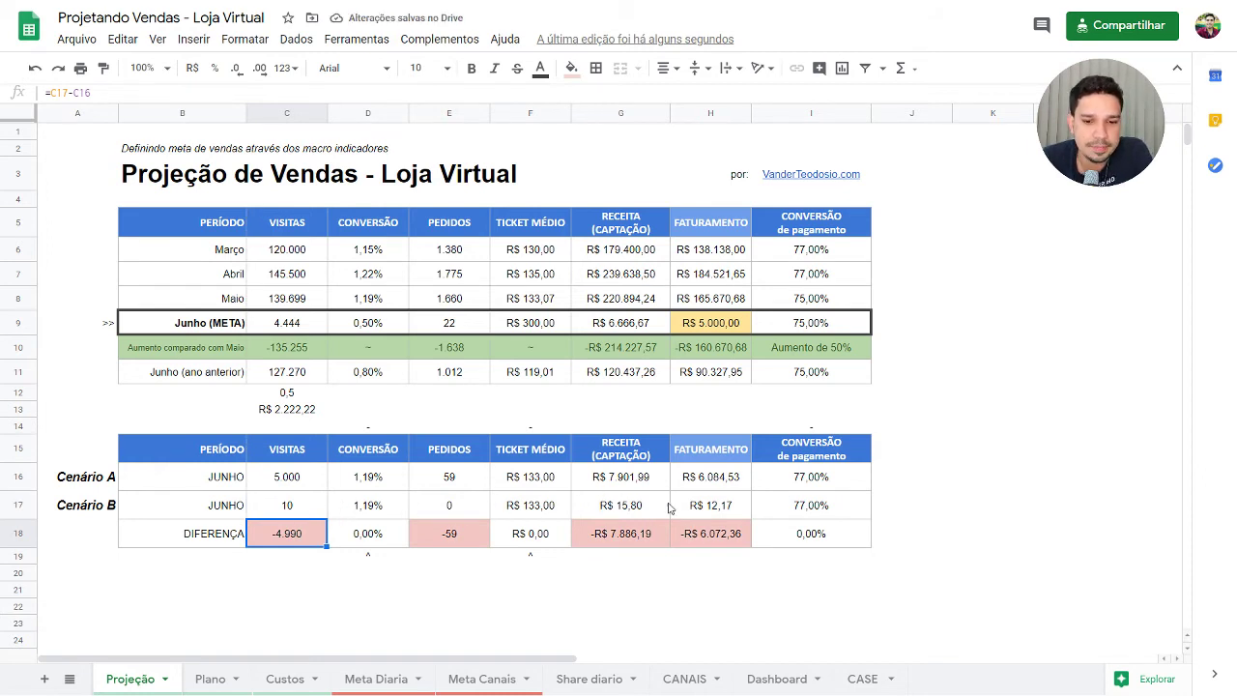
pyautogui.click(554, 512)
# Set Cenário B's June visits to 100.
pyautogui.click(303, 511)
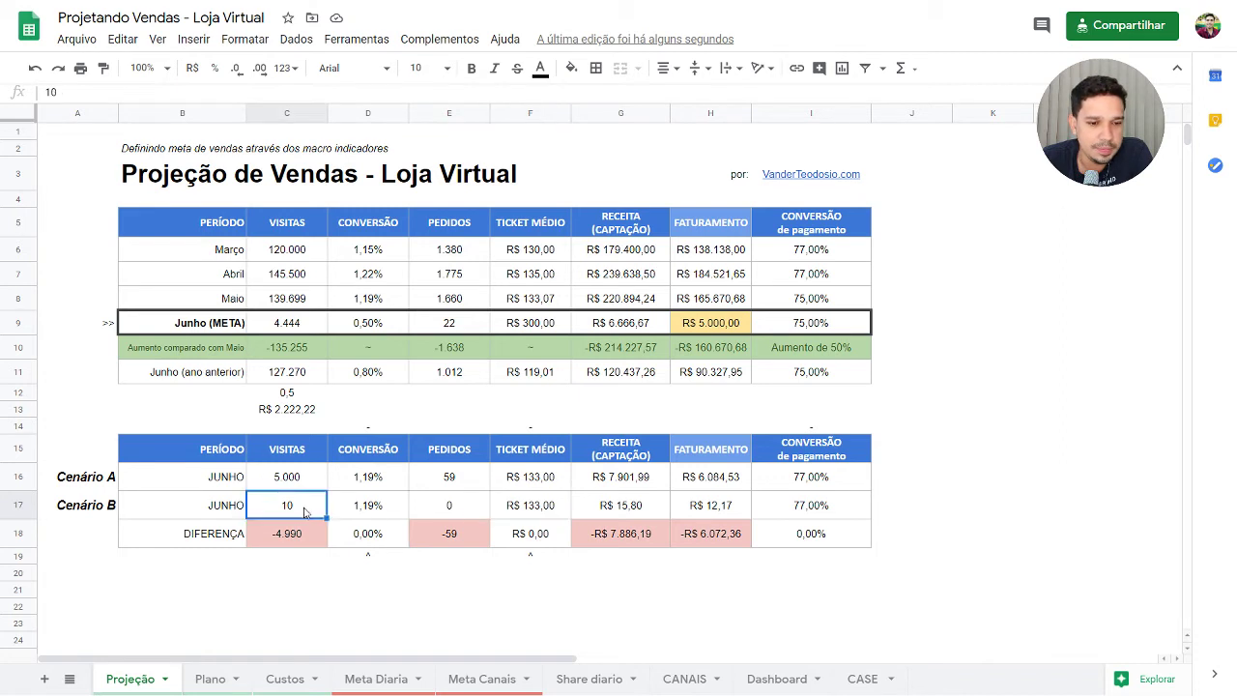
pyautogui.doubleClick(306, 501)
pyautogui.write('0')
pyautogui.press('Return')
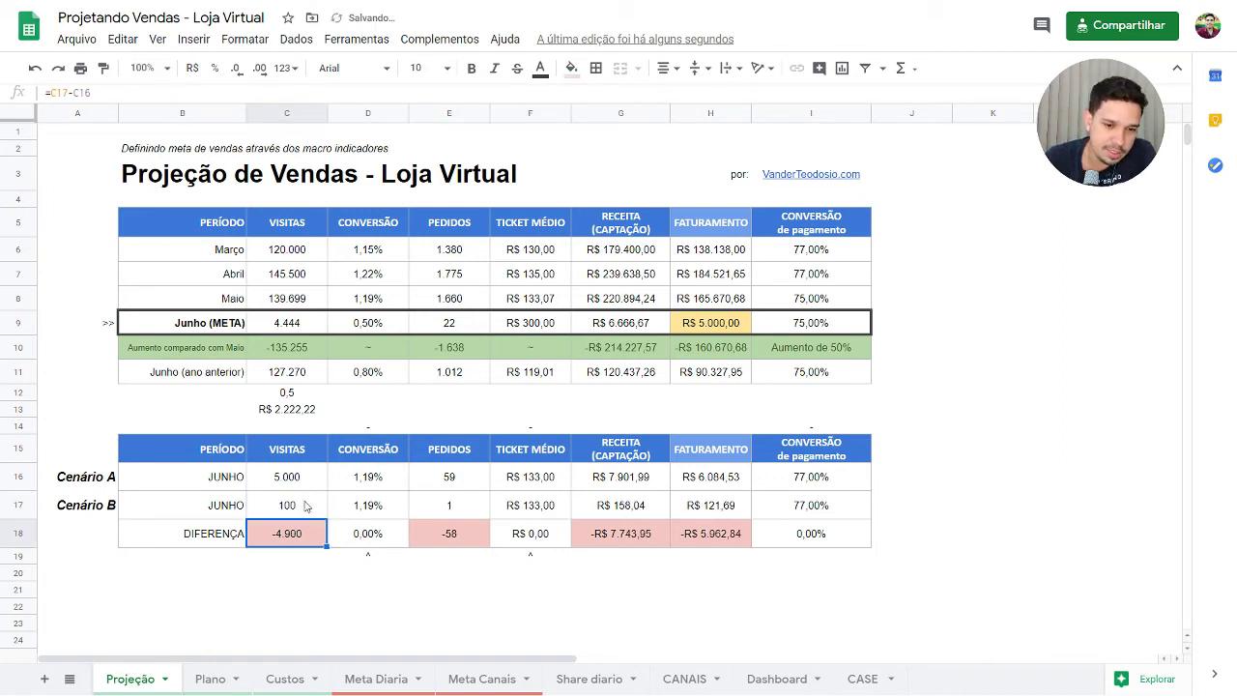
# Examine how Cenário B's captured revenue and billing follow from its June visits.
pyautogui.click(623, 502)
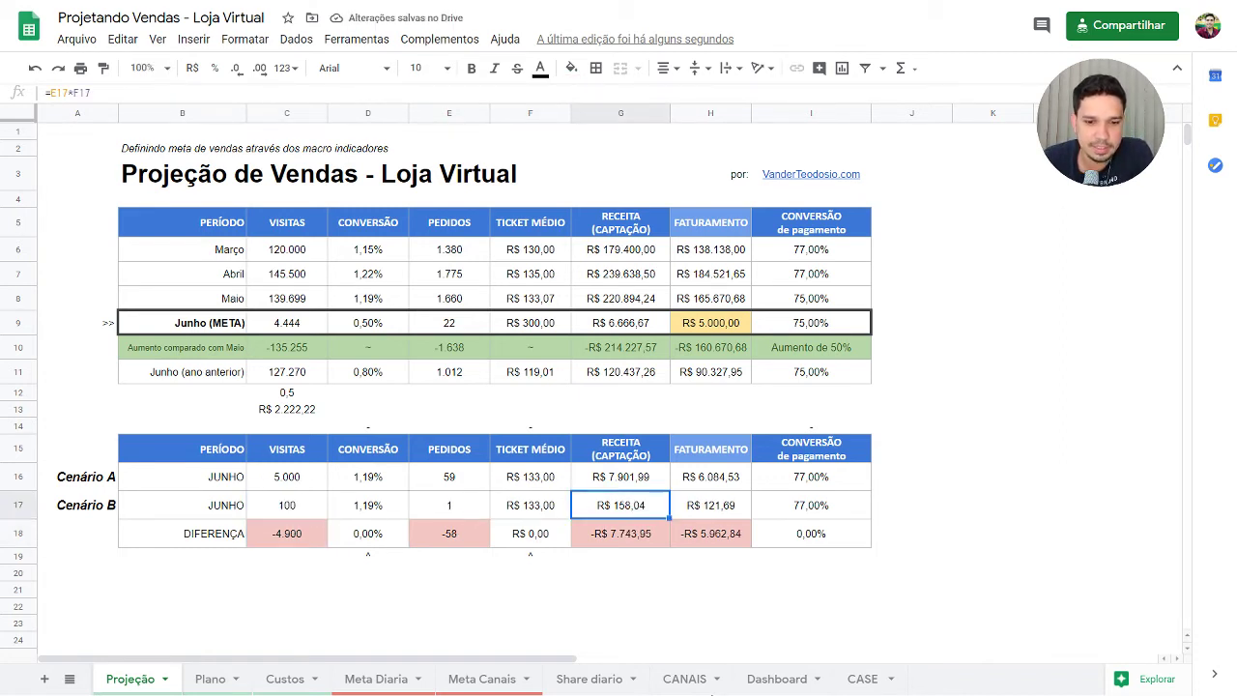
pyautogui.click(710, 505)
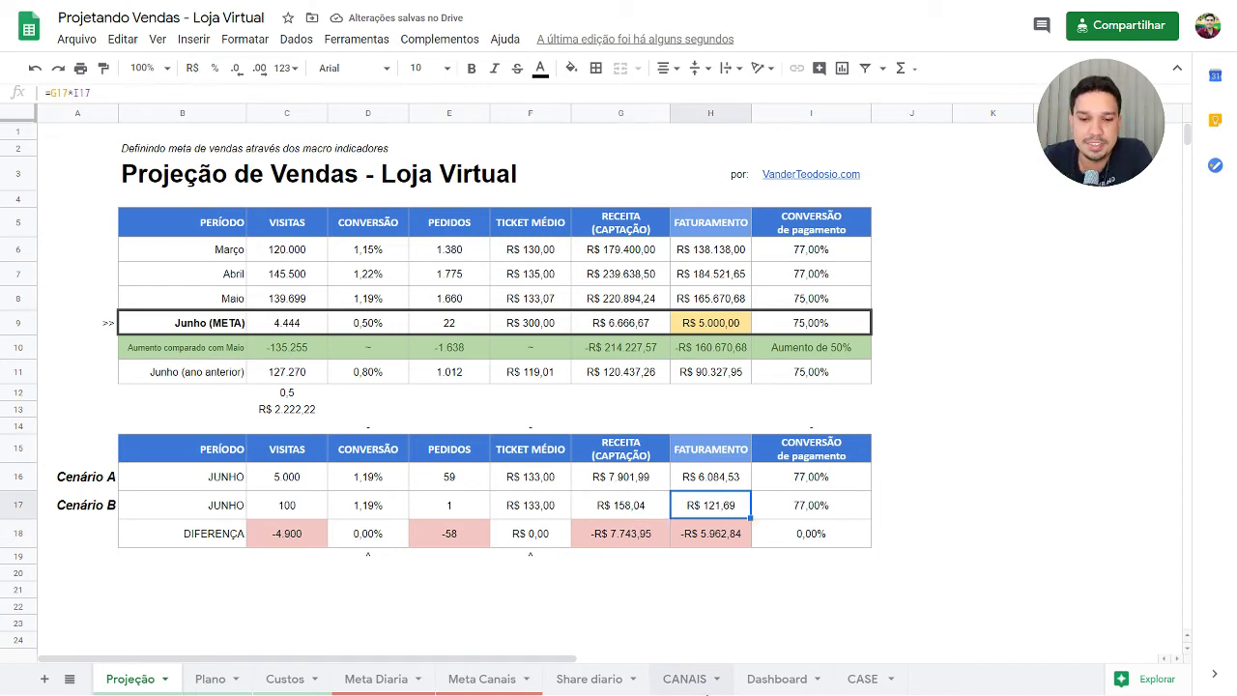
pyautogui.press('Left')
pyautogui.press('Left')
pyautogui.press('Left')
pyautogui.press('Left')
pyautogui.press('Left')
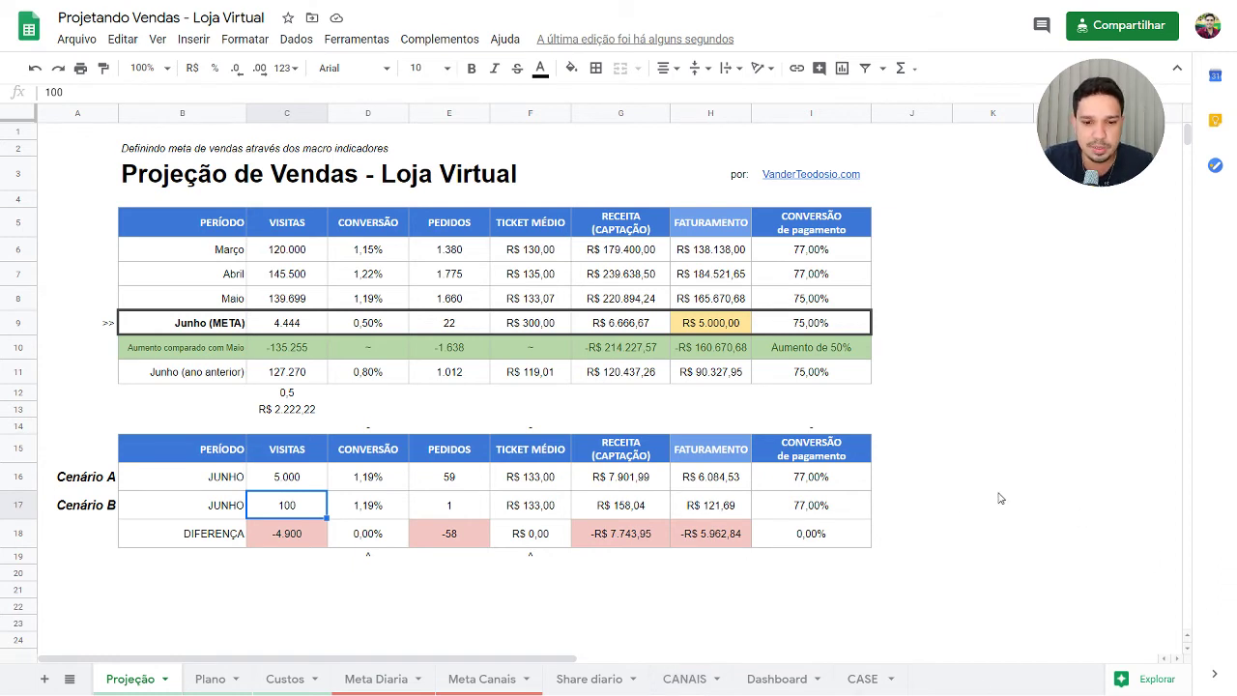
pyautogui.click(738, 515)
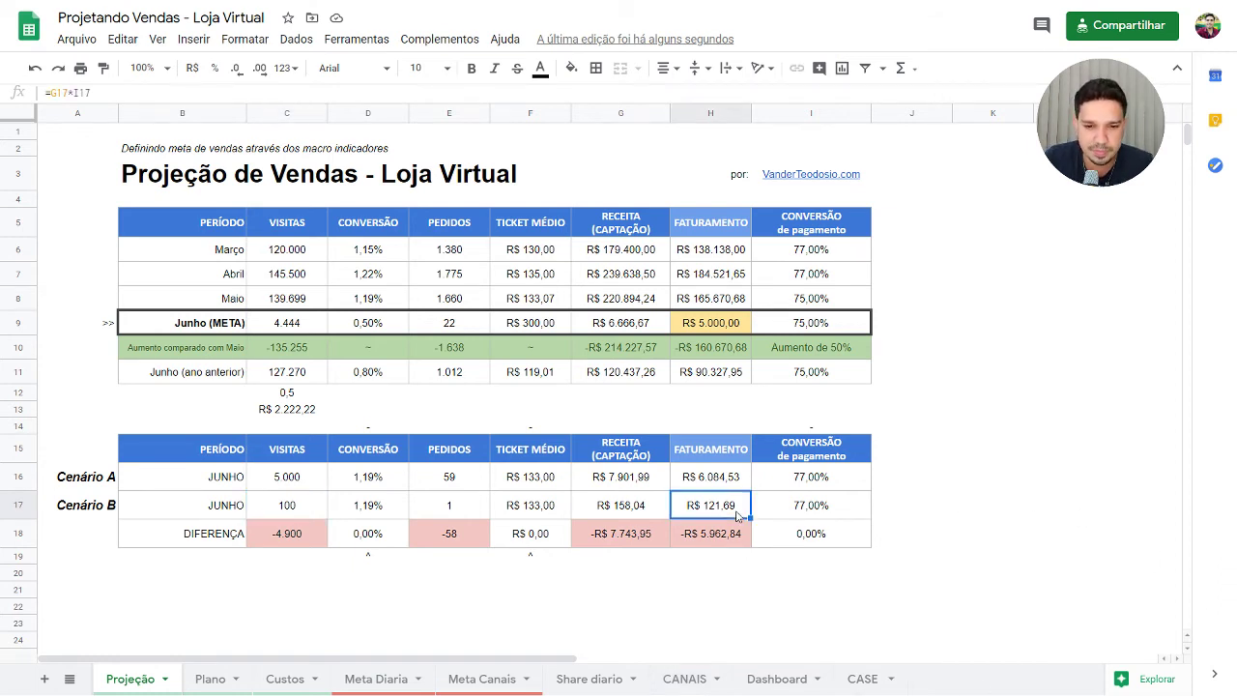
# Set Cenário B's June visits to 10000.
pyautogui.click(313, 502)
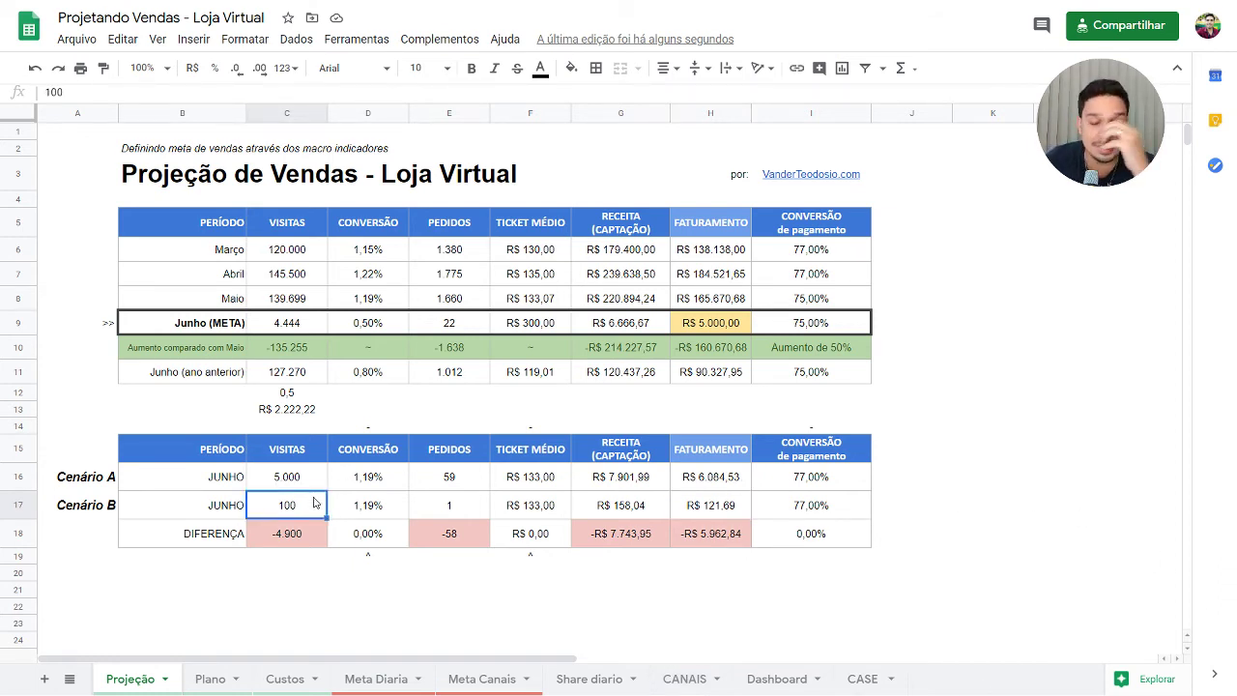
pyautogui.write('10000')
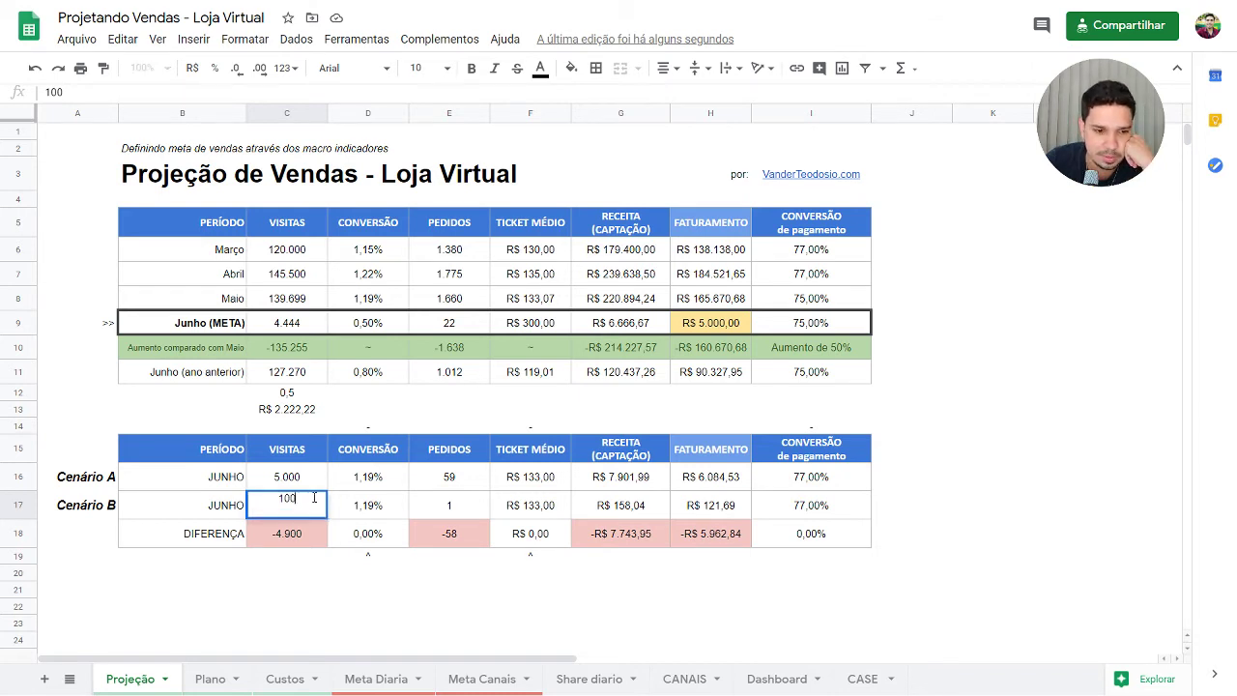
pyautogui.press('Return')
# Set Cenário B's June visits to 50000.
pyautogui.click(314, 502)
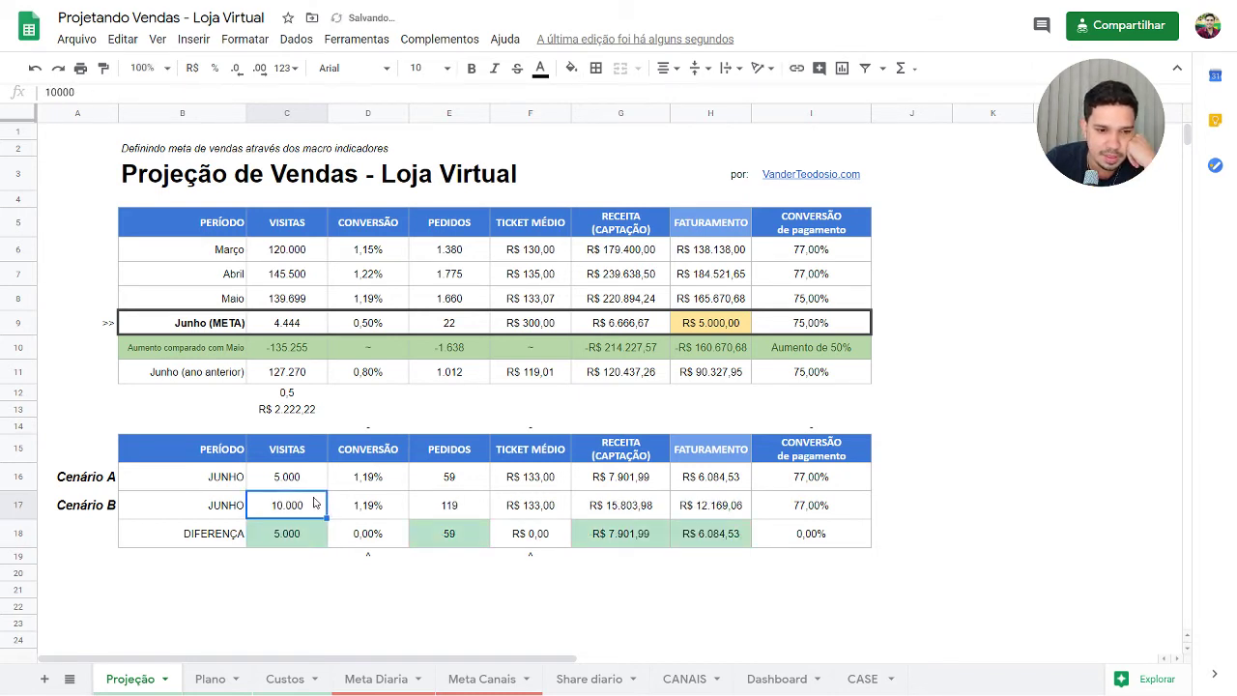
pyautogui.doubleClick(314, 501)
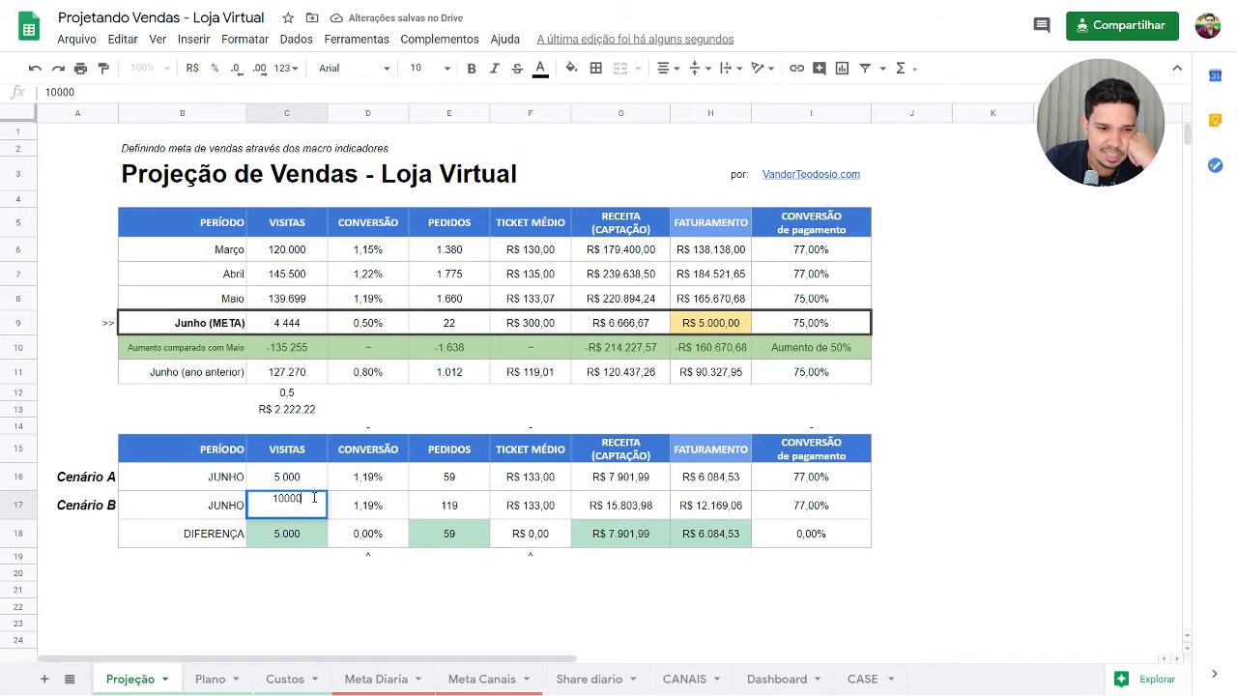
pyautogui.press('BackSpace')
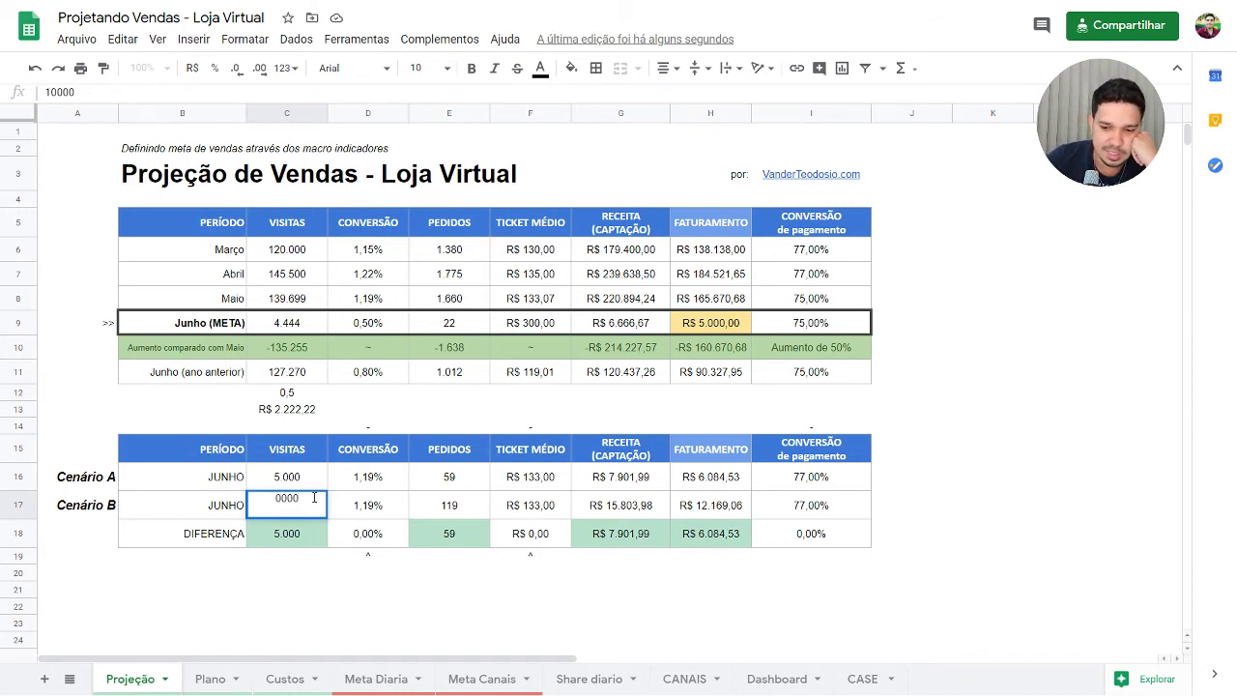
pyautogui.write('5')
pyautogui.press('Return')
# Set Cenário B's June visits to 40000.
pyautogui.click(314, 502)
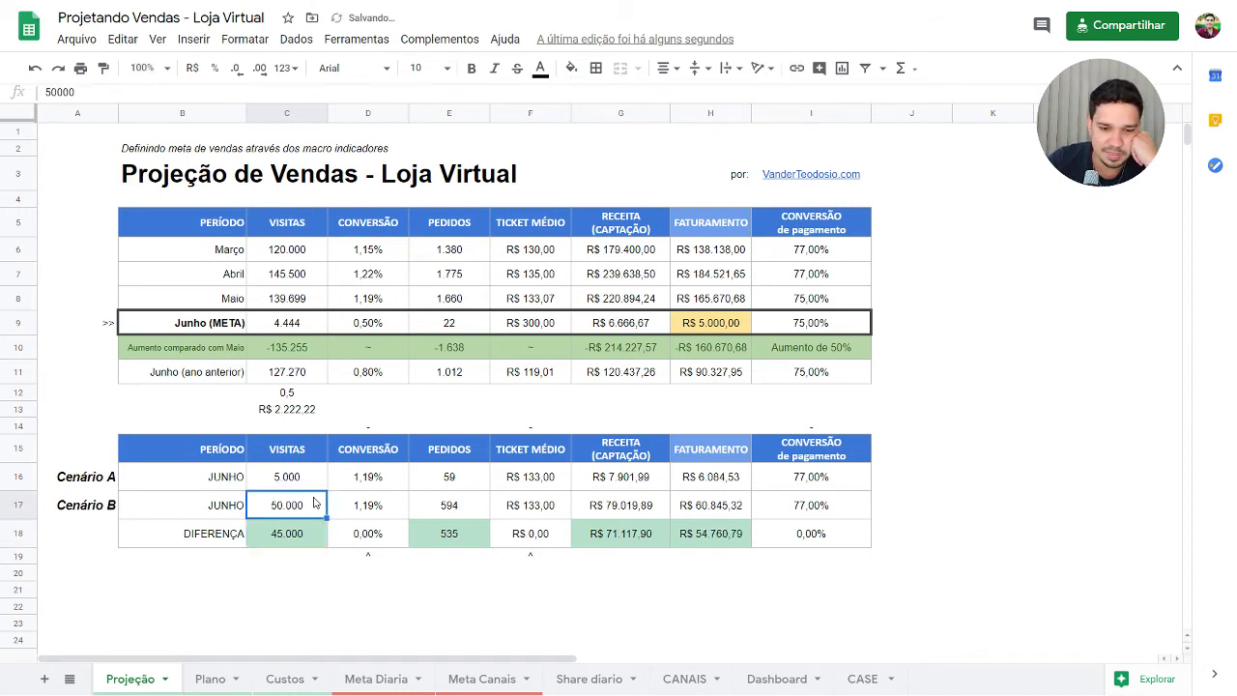
pyautogui.doubleClick(313, 501)
pyautogui.press('BackSpace')
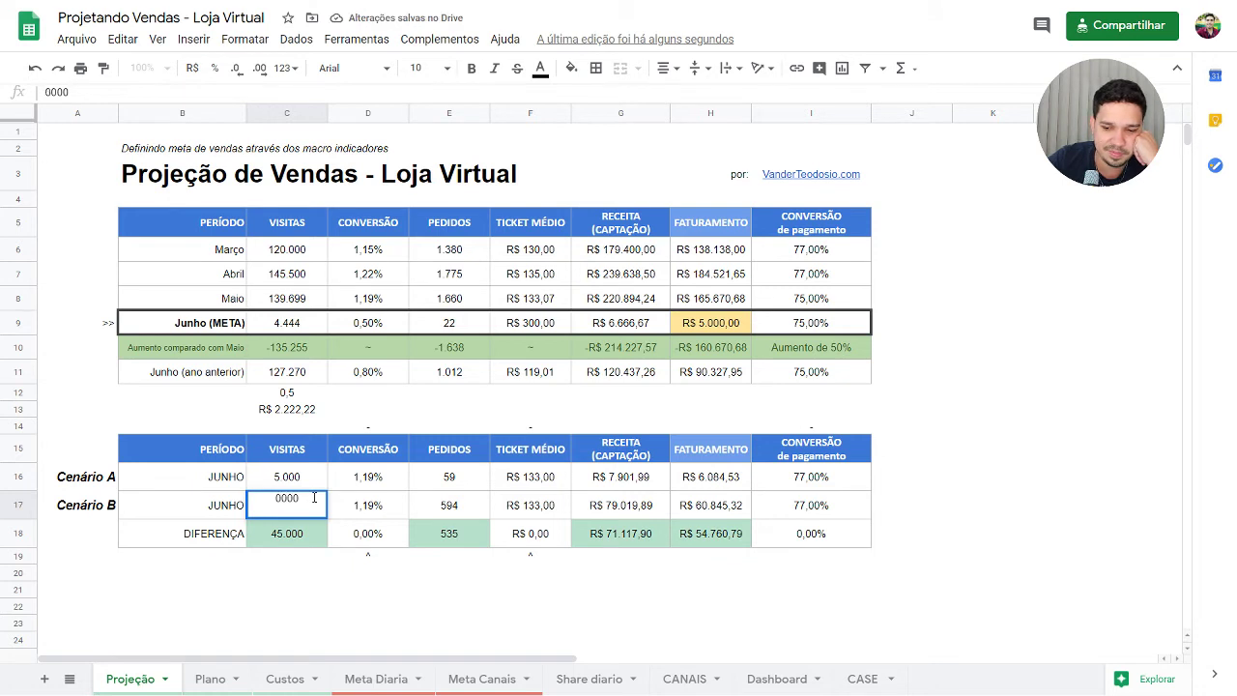
pyautogui.write('4')
pyautogui.press('Return')
# Set Cenário B's June visits to 45000.
pyautogui.click(313, 501)
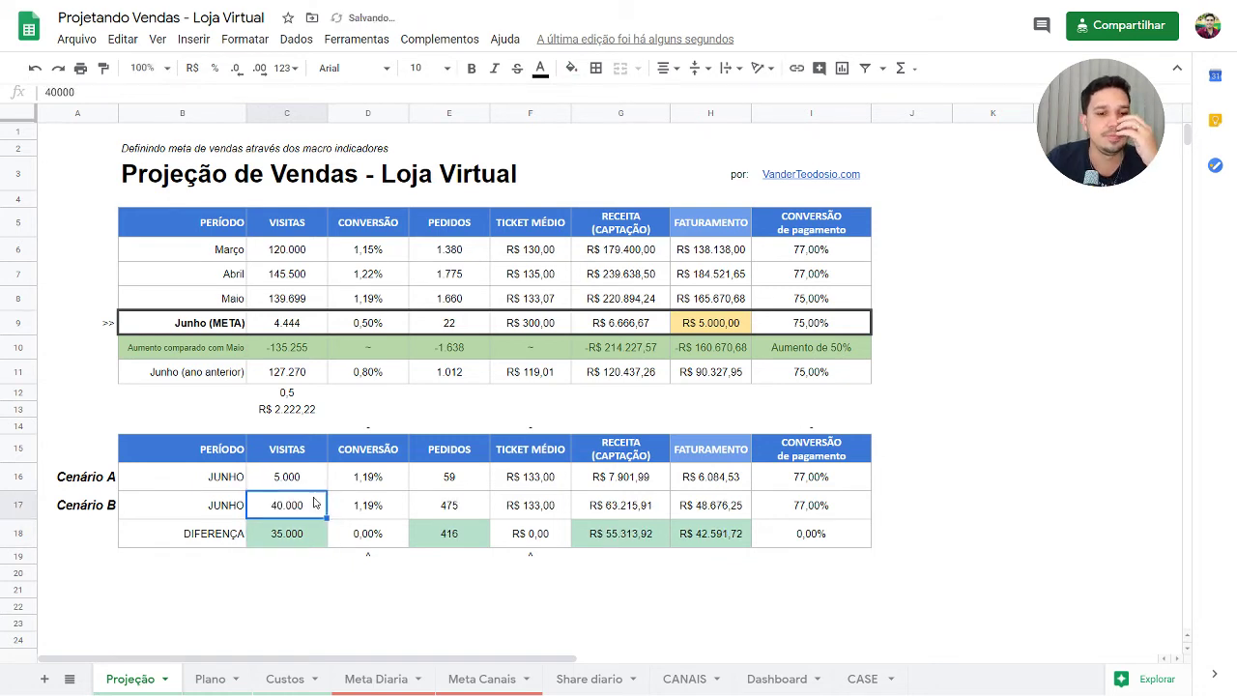
pyautogui.doubleClick(313, 501)
pyautogui.press('BackSpace')
pyautogui.write('5')
pyautogui.press('Return')
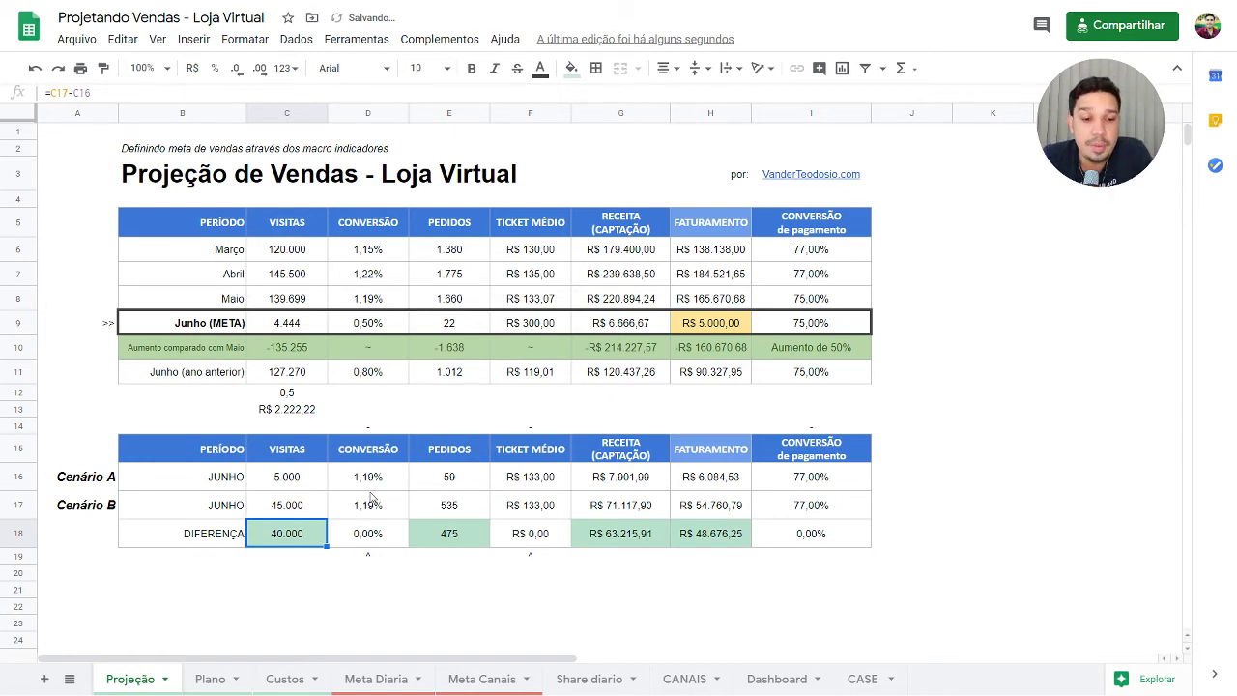
# Review Cenário B's projected billing together with its average ticket and visits.
pyautogui.click(745, 504)
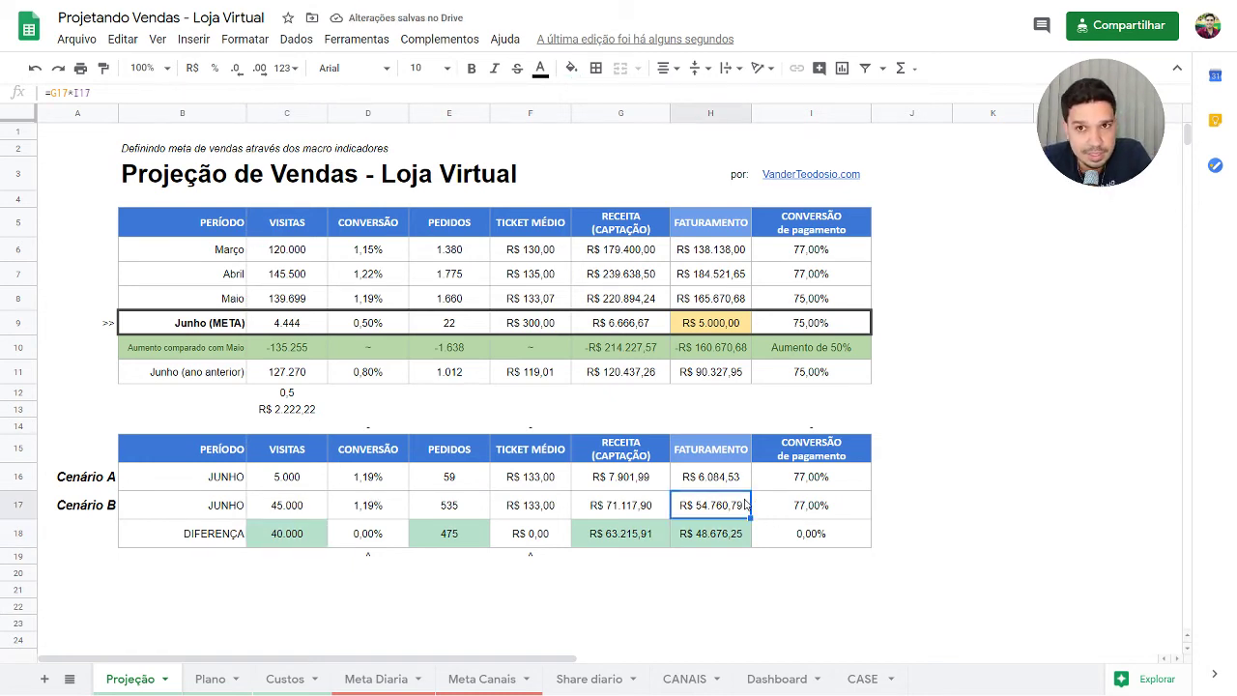
pyautogui.click(547, 515)
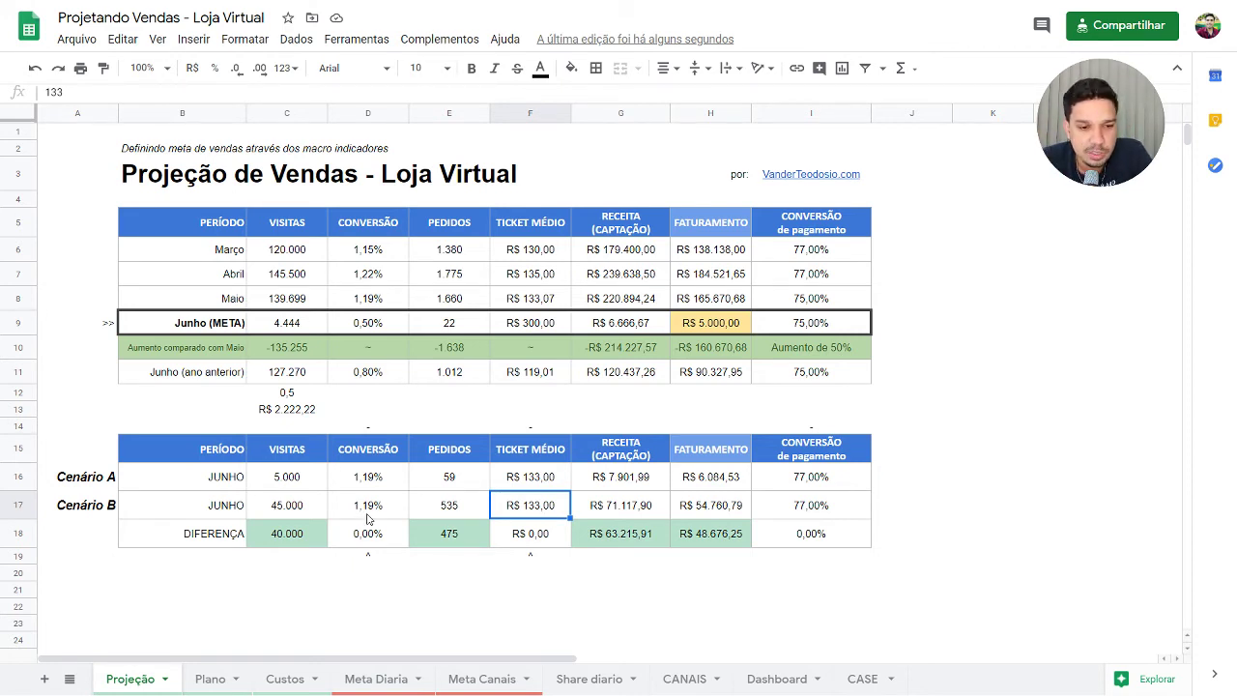
pyautogui.click(308, 512)
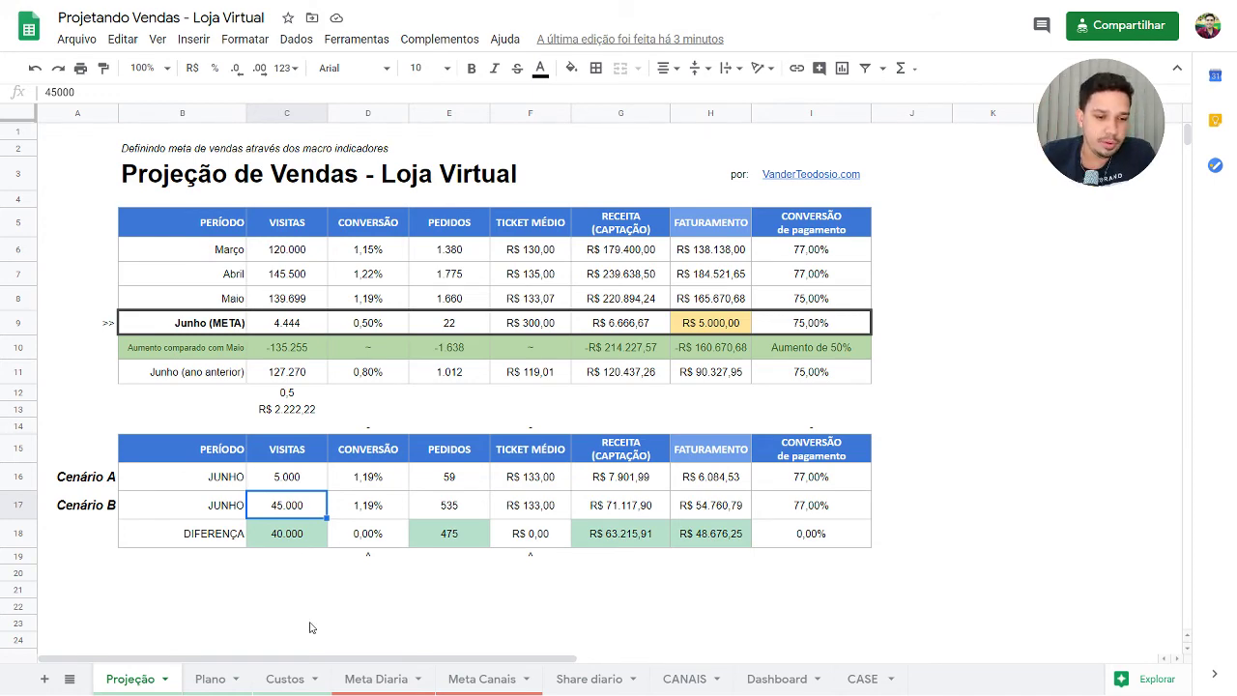
# Open the Plano sheet, highlight the visits planned from April to December, and leave full screen.
pyautogui.click(215, 679)
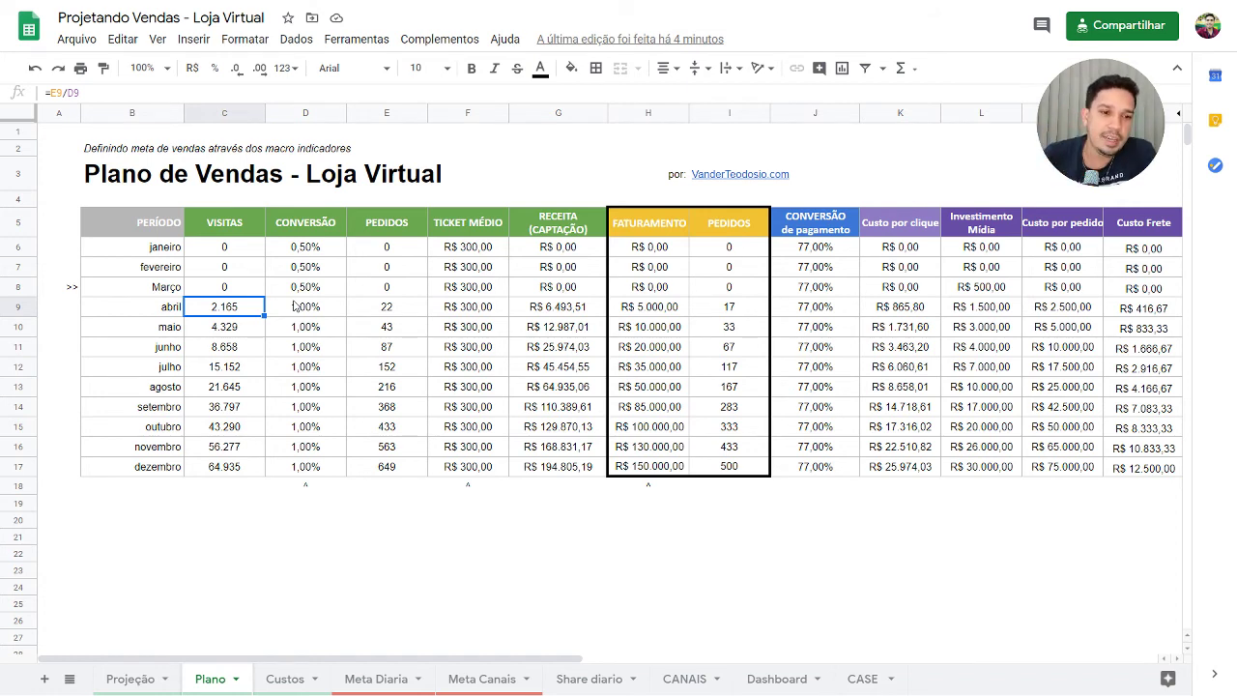
pyautogui.moveTo(255, 311); pyautogui.dragTo(239, 467)
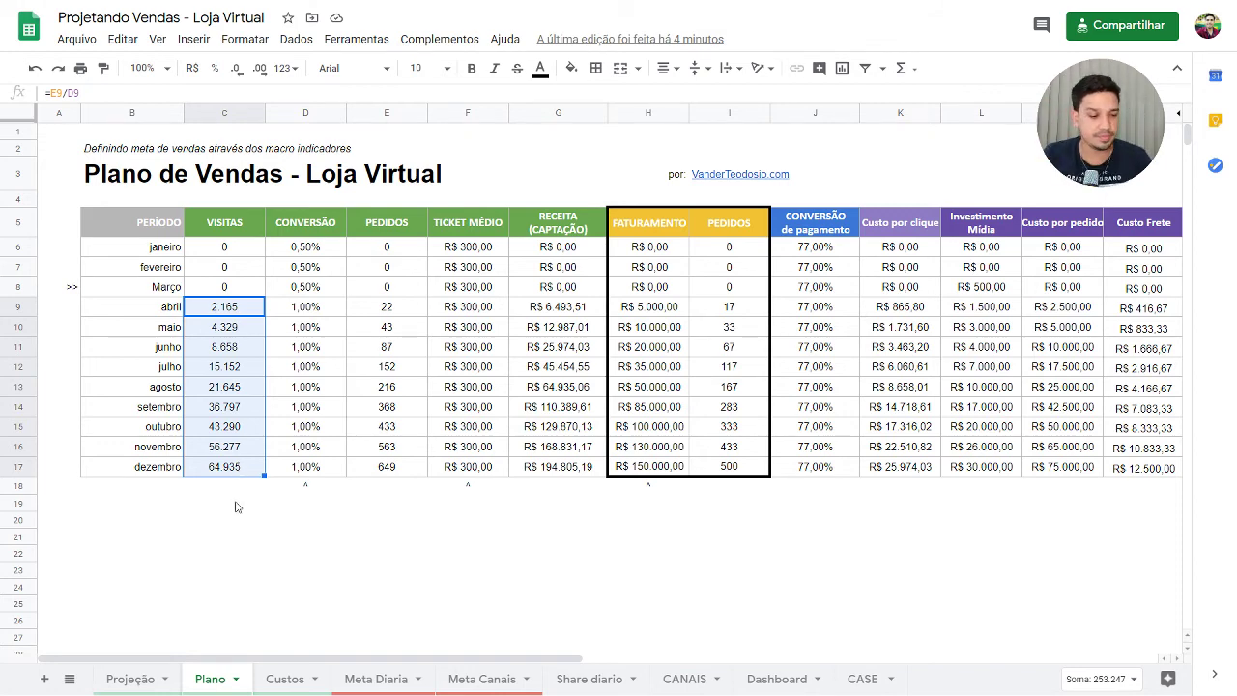
pyautogui.press('F11')
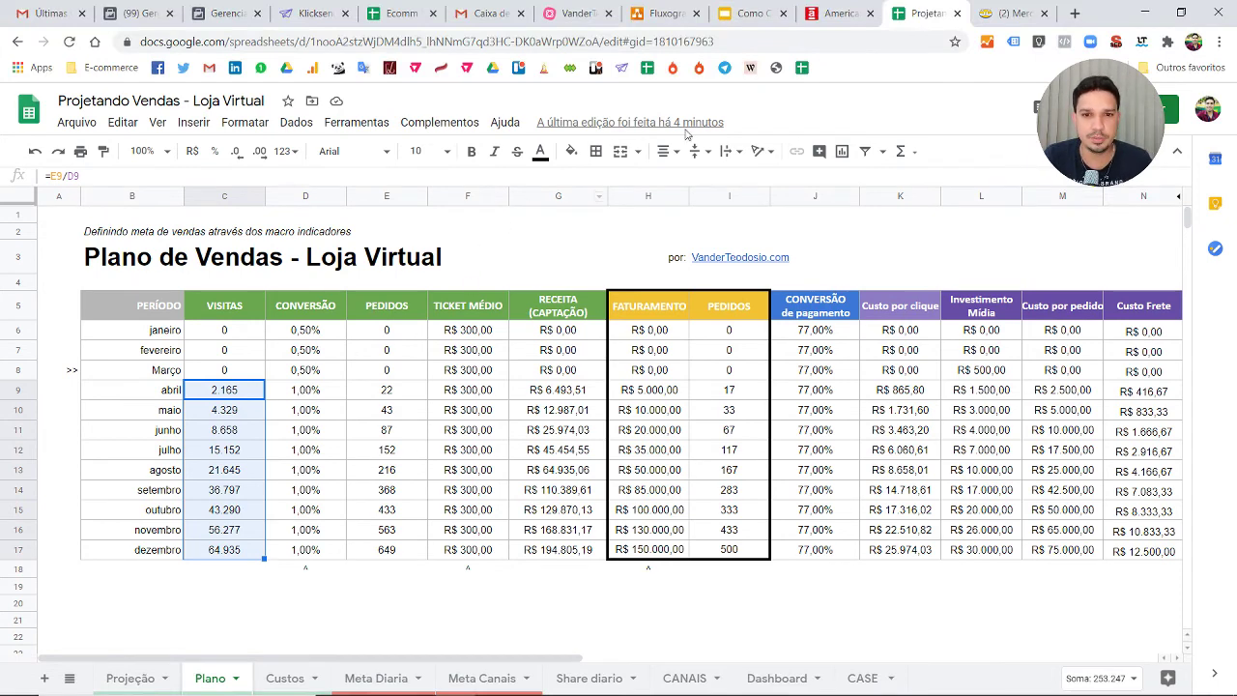
# Switch to the Como Criar uma Loja Virtual Profissional presentation and start the slideshow from the "PAGO VS ORGÂNICO" slide.
pyautogui.click(752, 14)
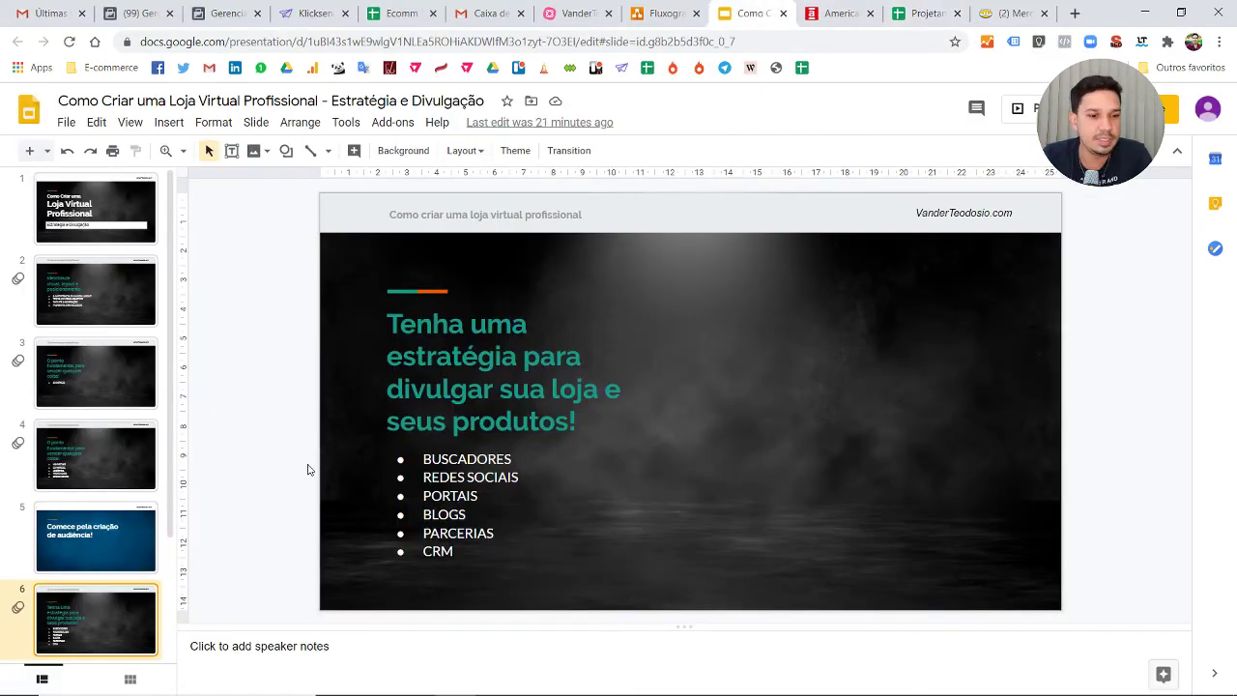
pyautogui.press('Down')
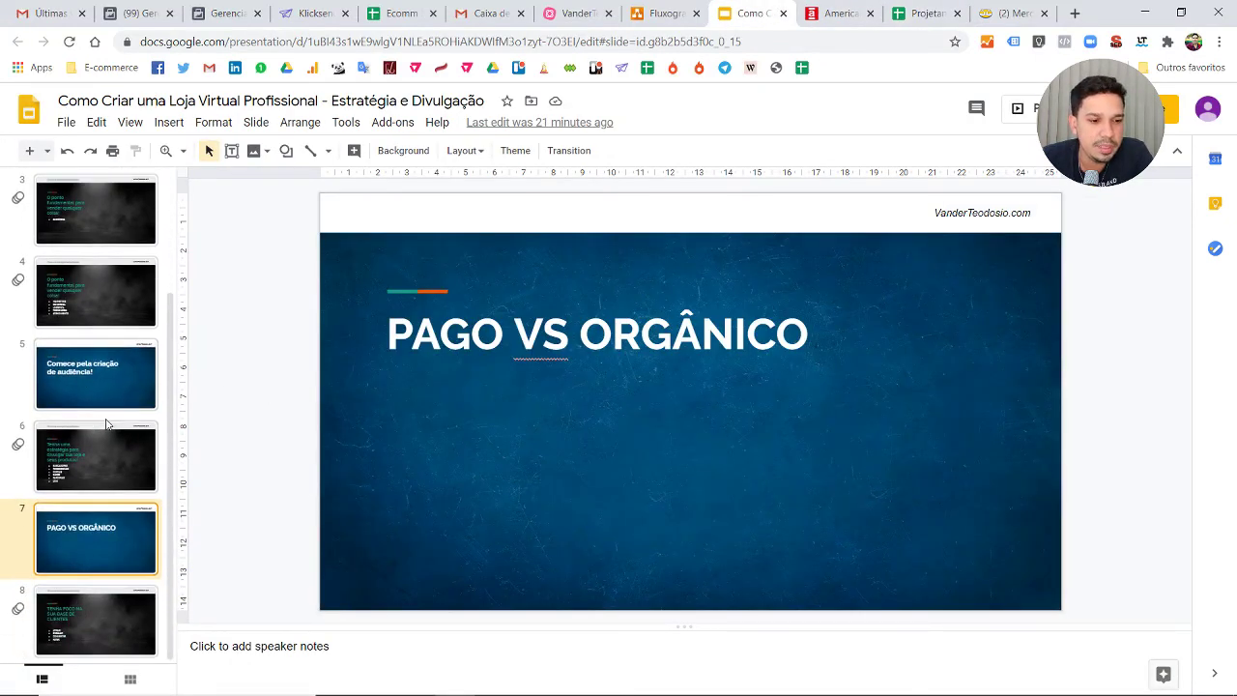
pyautogui.click(106, 429)
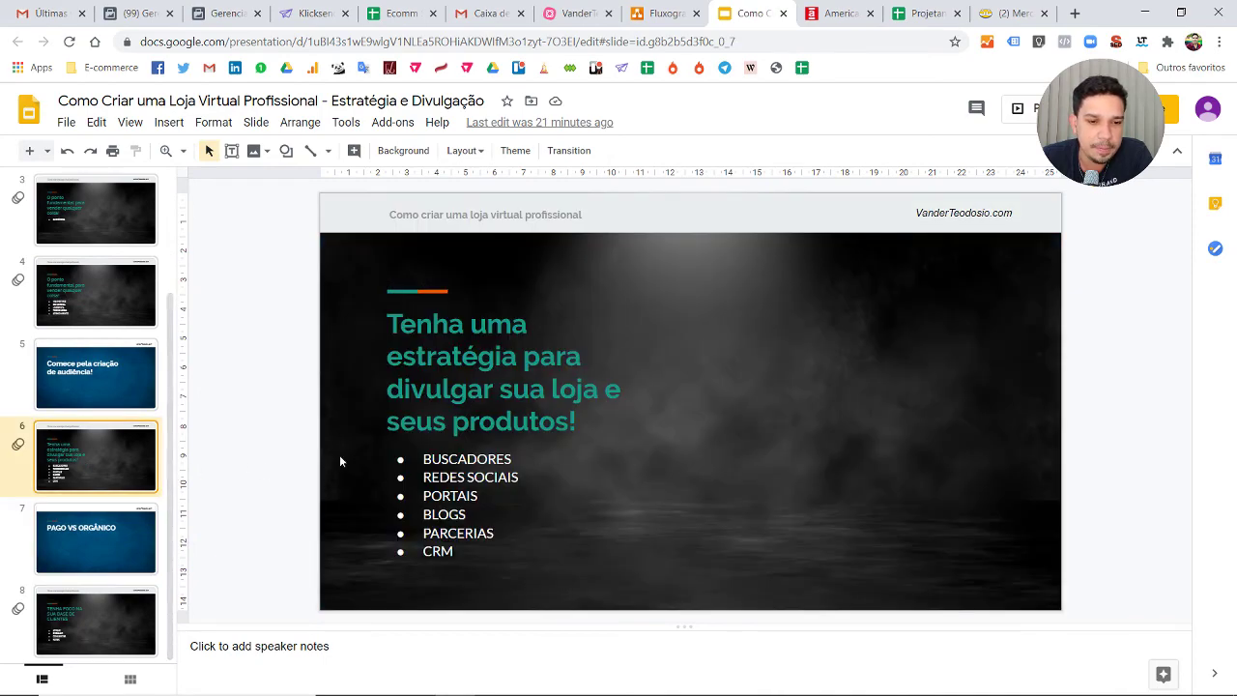
pyautogui.click(118, 539)
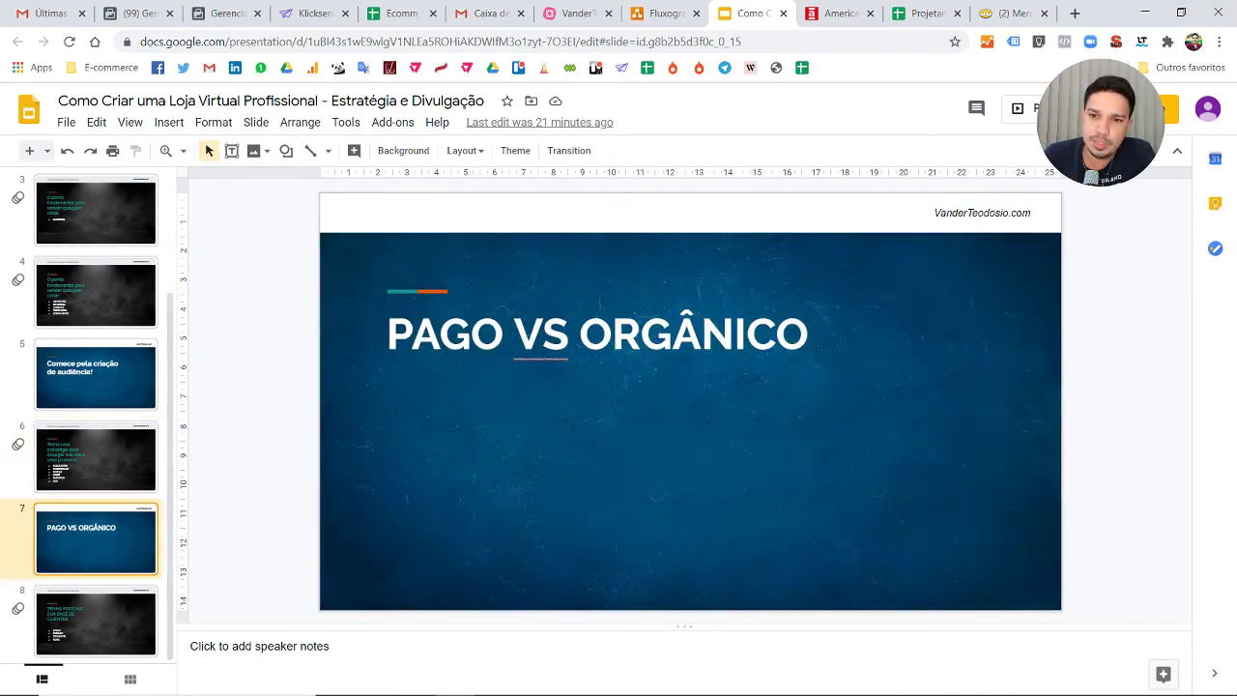
pyautogui.click(1033, 112)
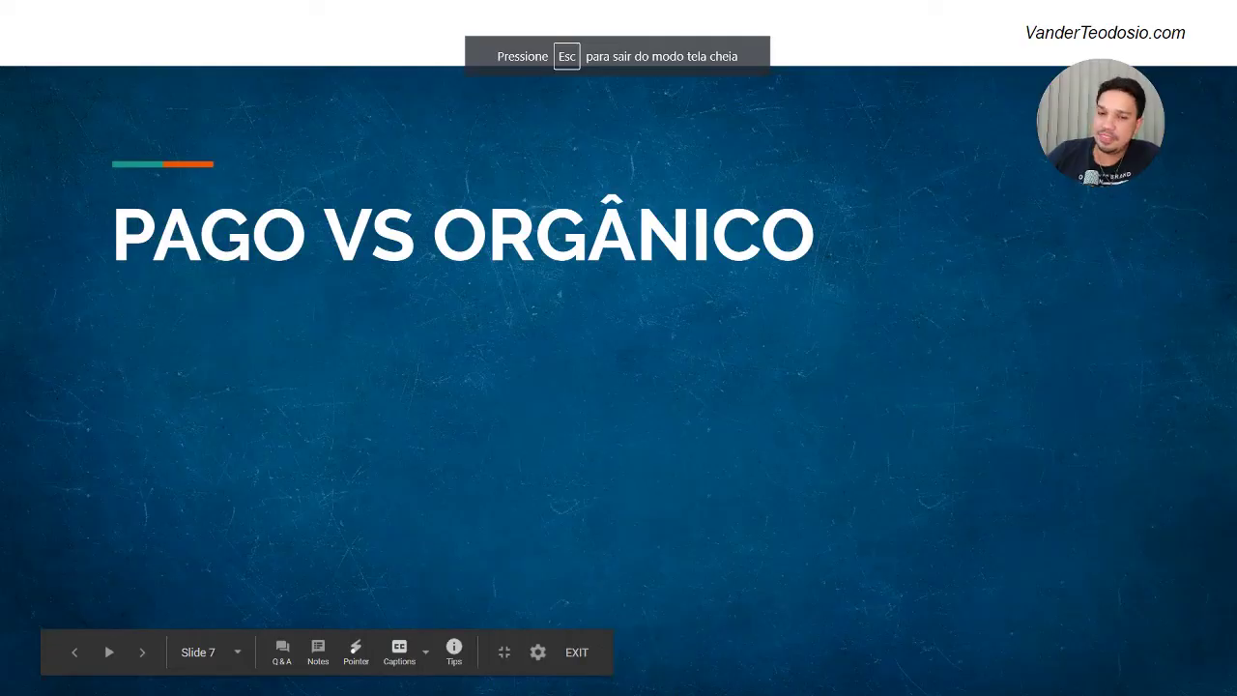